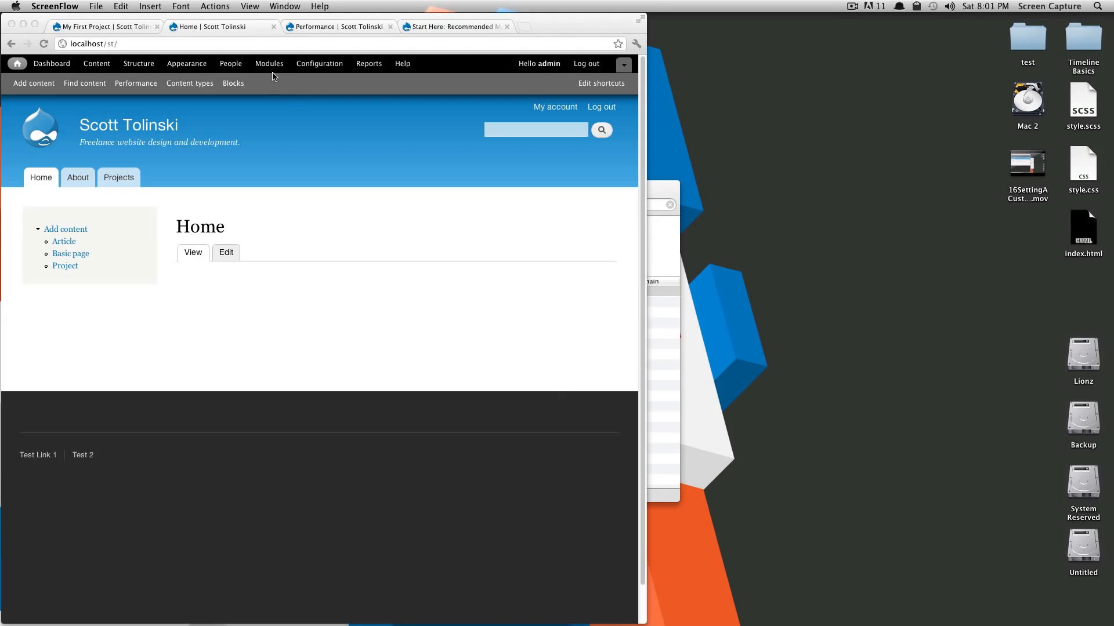
Step: Read the security update notice on the Modules page and open the list of available updates
left_click(276, 76)
left_click(264, 68)
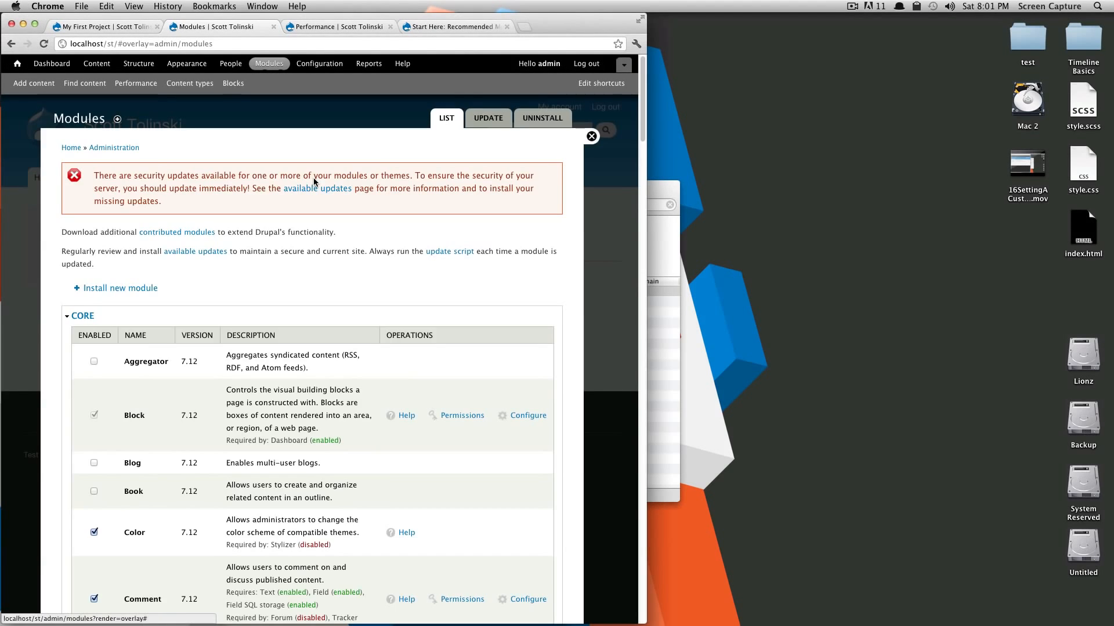
left_click_drag(134, 175, 417, 174)
left_click(418, 174)
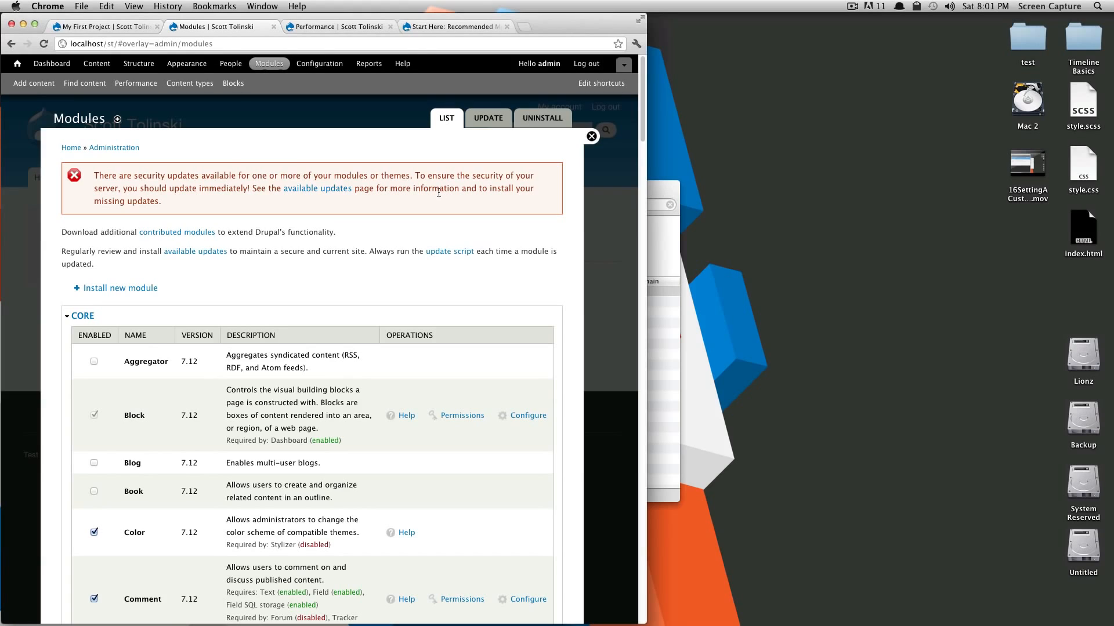
left_click_drag(187, 175, 385, 203)
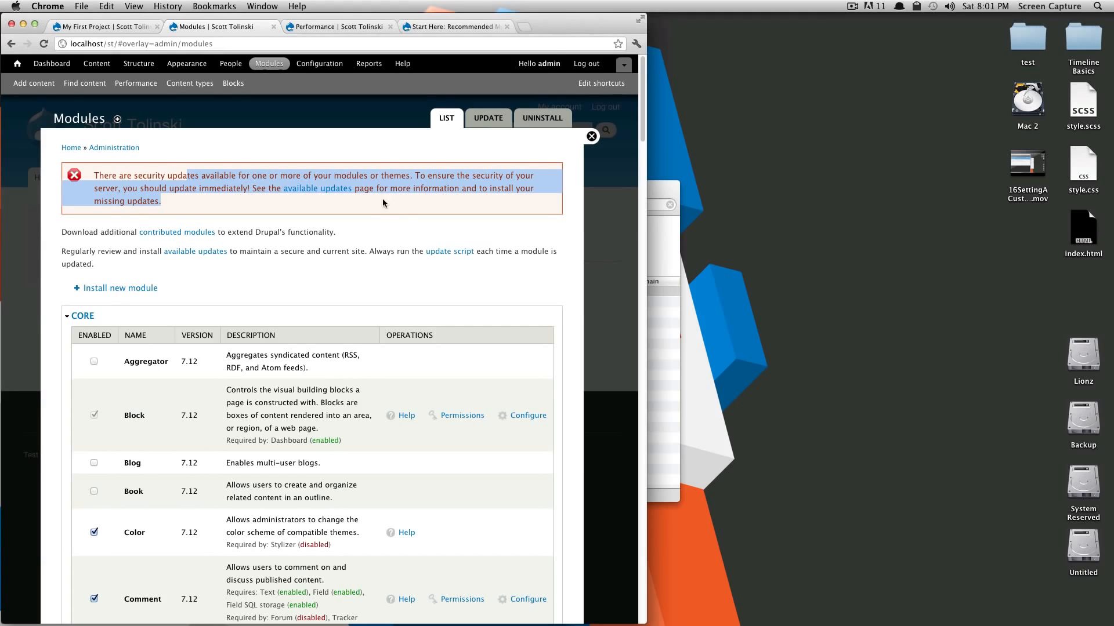
left_click(406, 202)
left_click(332, 193)
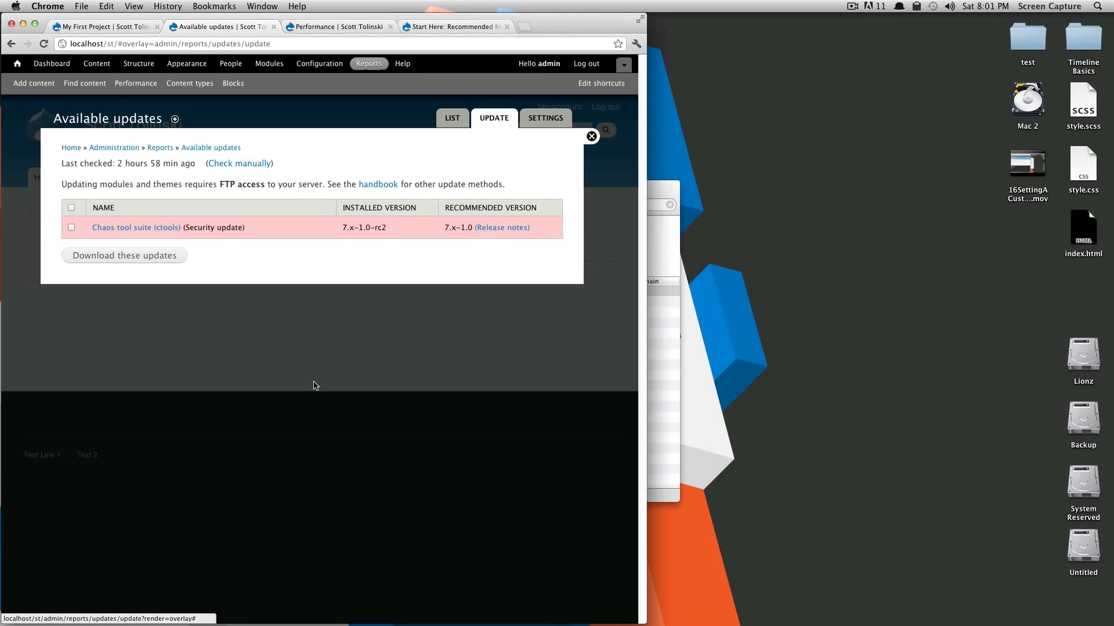
double_click(238, 228)
left_click(287, 230)
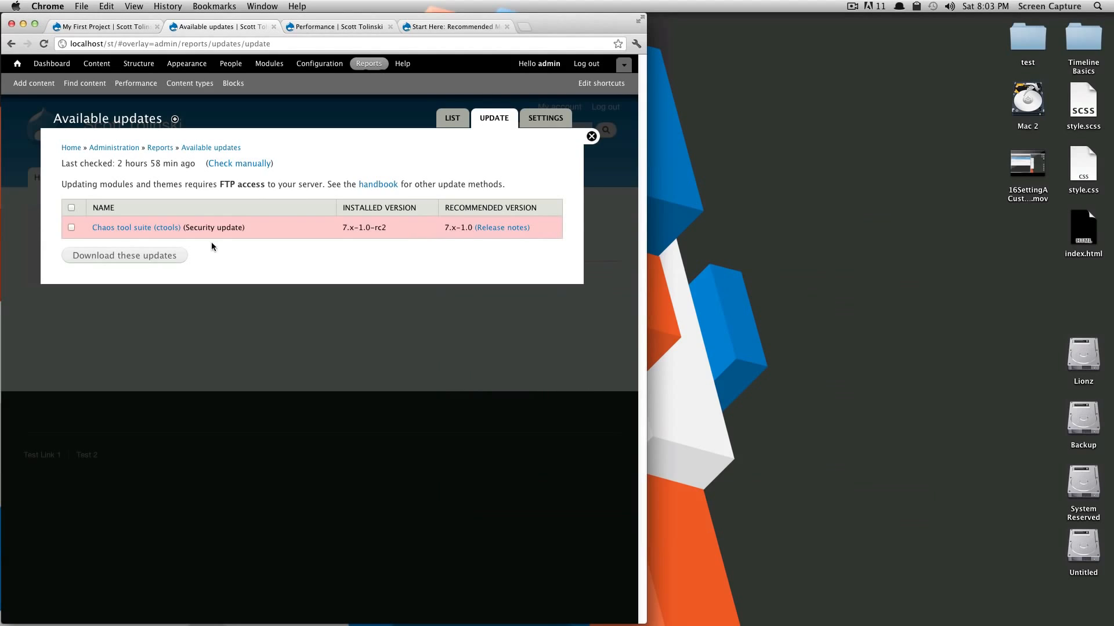
Step: From the Chaos tool suite (ctools) project page, download the 7.x-1.0 zip release and extract it
right_click(148, 227)
key("Escape")
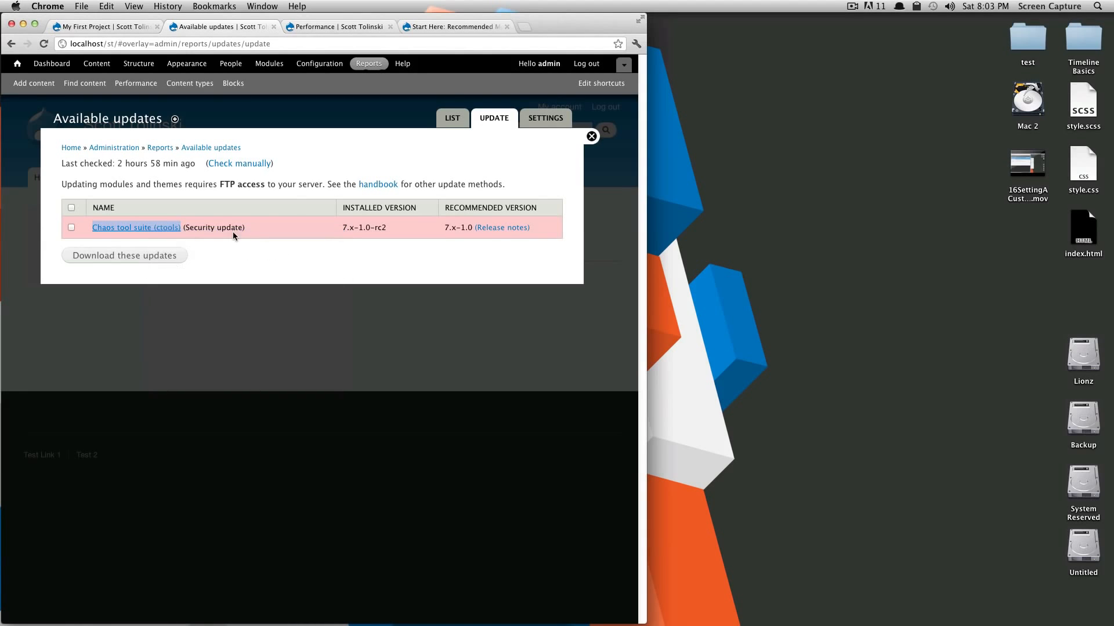
left_click(316, 29)
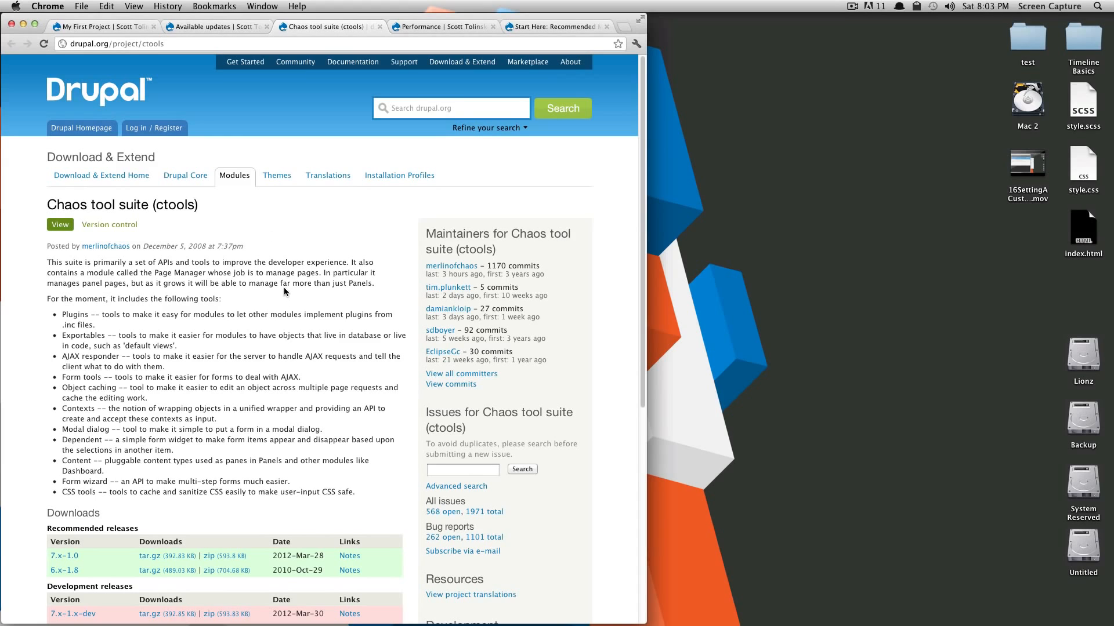
scroll(284, 287, "down", 5)
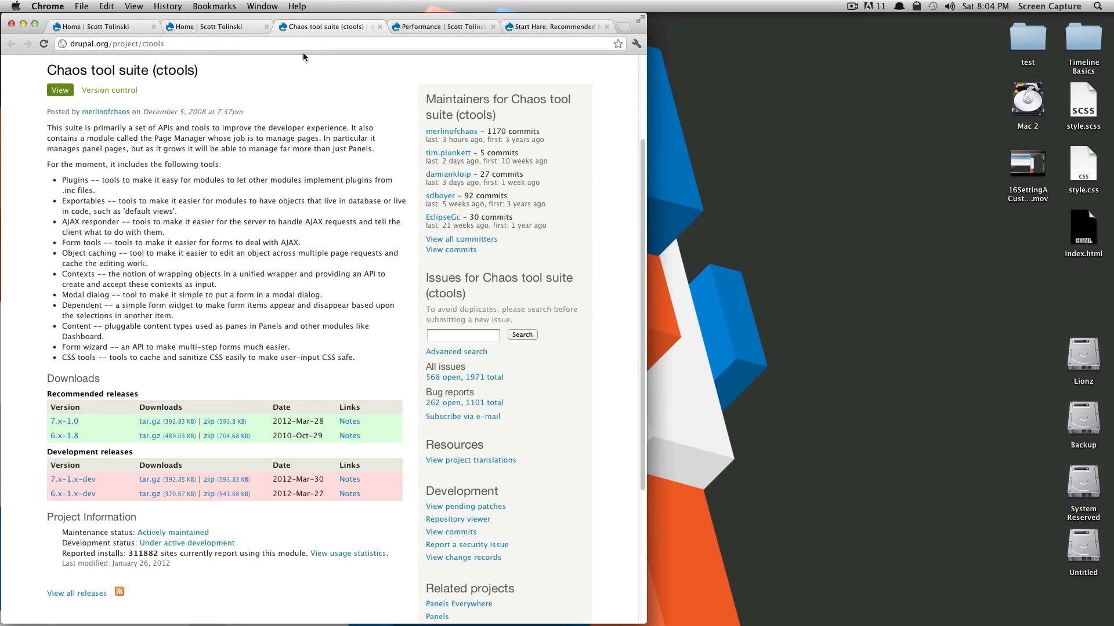
left_click(225, 416)
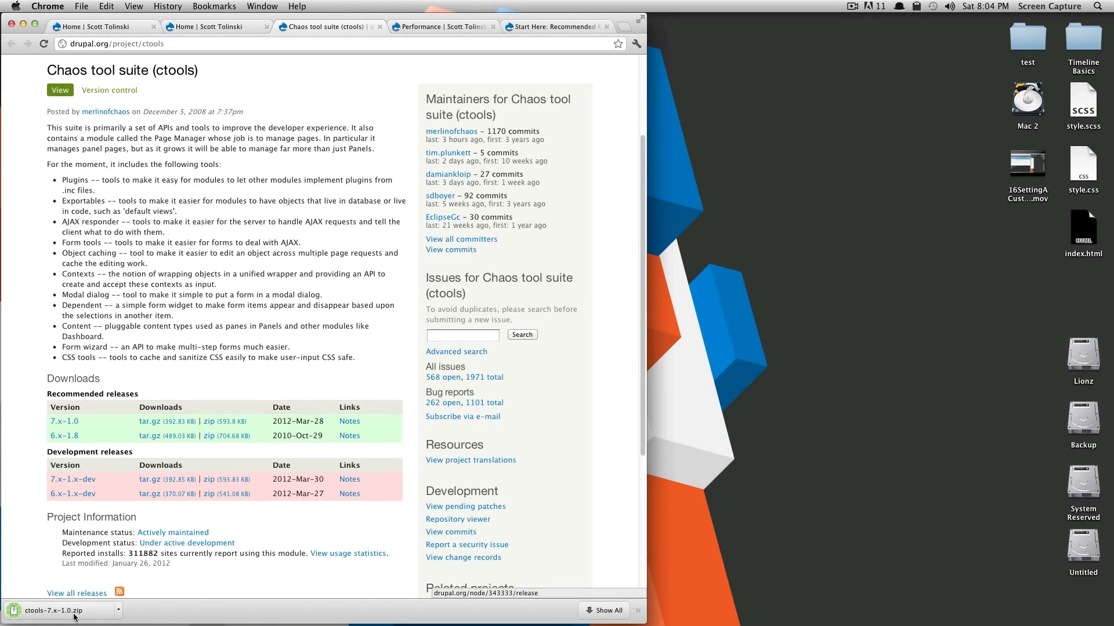
left_click(73, 617)
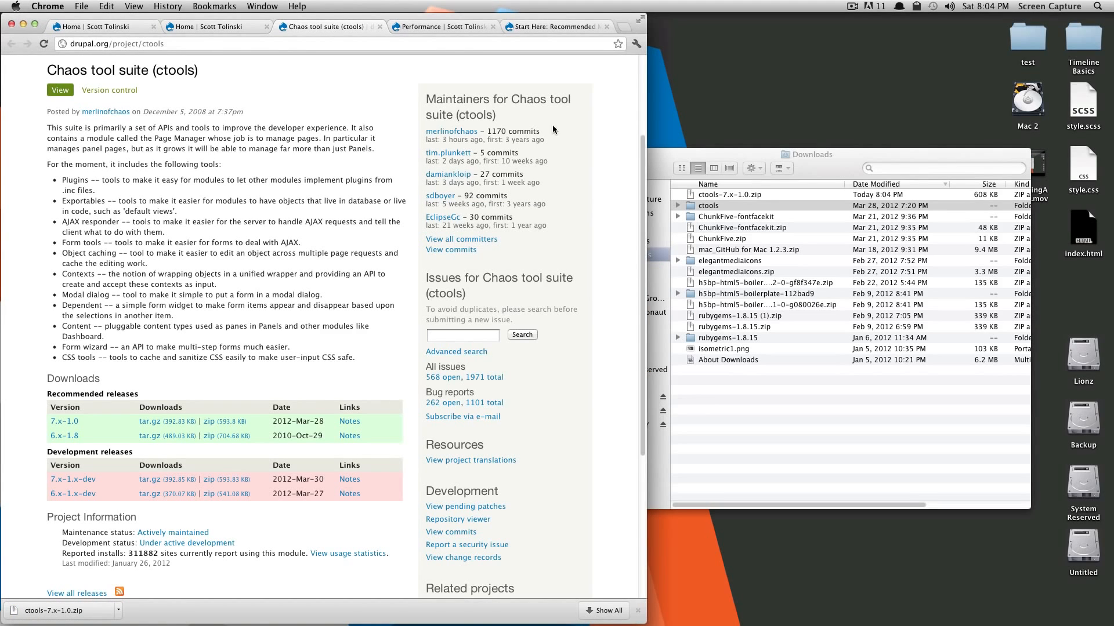
Step: Switch to Finder and place the Downloads window beside a second window showing the htdocs folder
left_click(867, 164)
left_click_drag(843, 157, 698, 131)
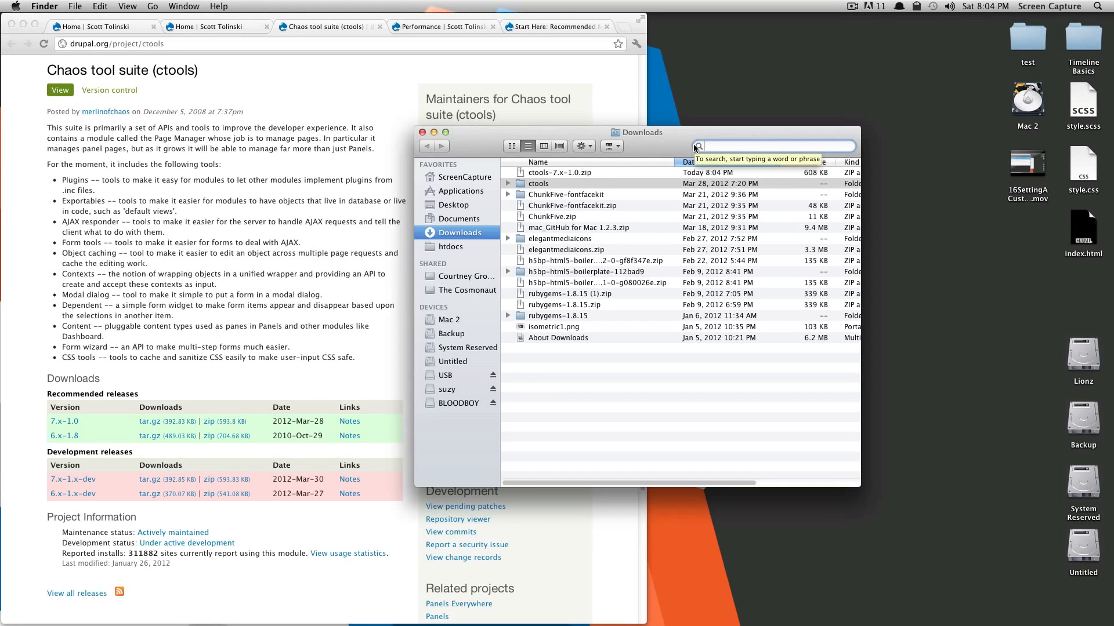
left_click_drag(747, 127, 714, 120)
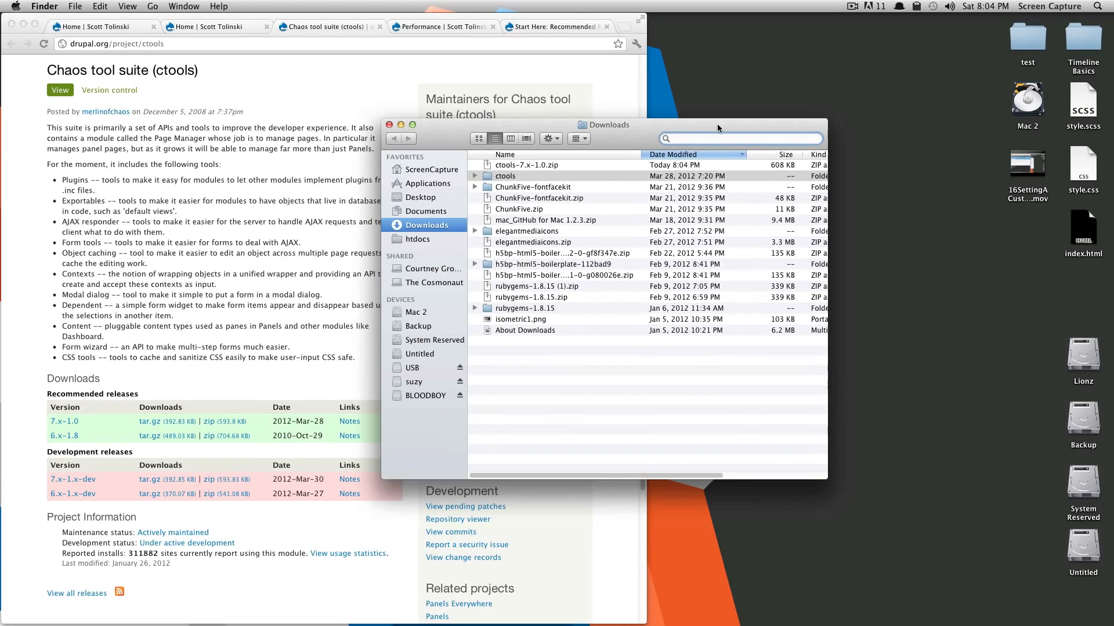
key("super+n")
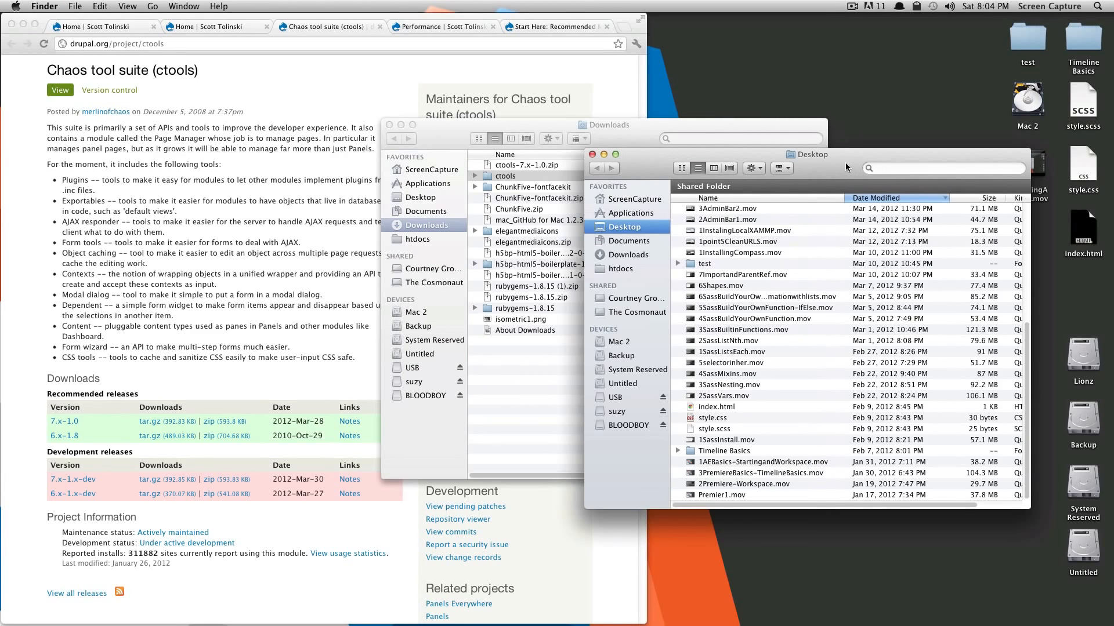
left_click_drag(846, 167, 826, 166)
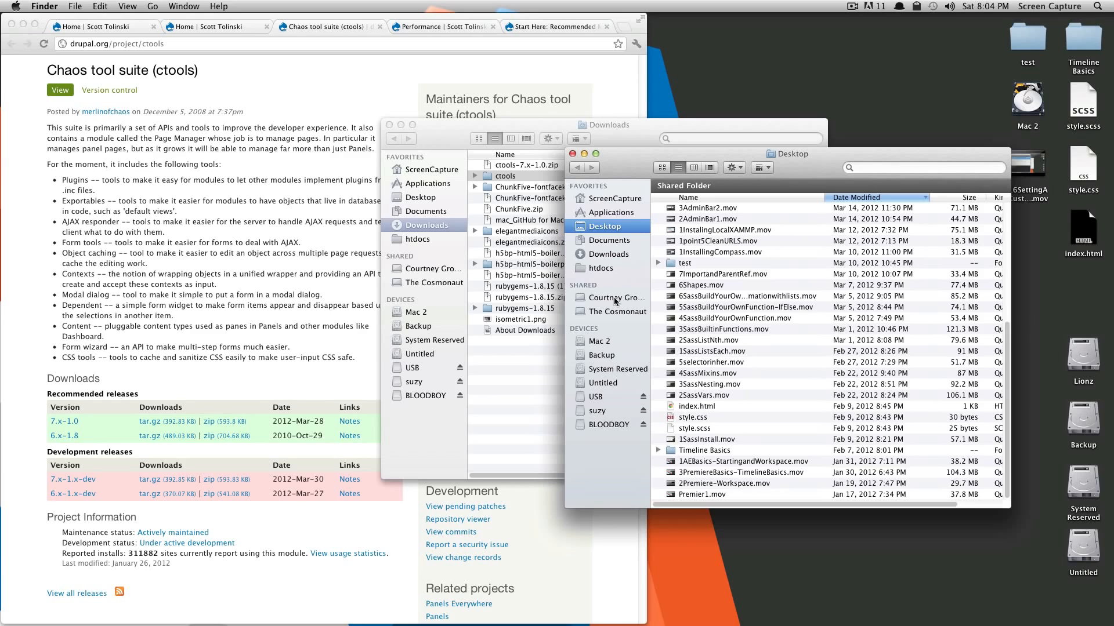
left_click(599, 269)
left_click_drag(529, 122, 274, 111)
Step: Browse to the contributed modules folder of the site at st/sites/all/modules
left_click(674, 349)
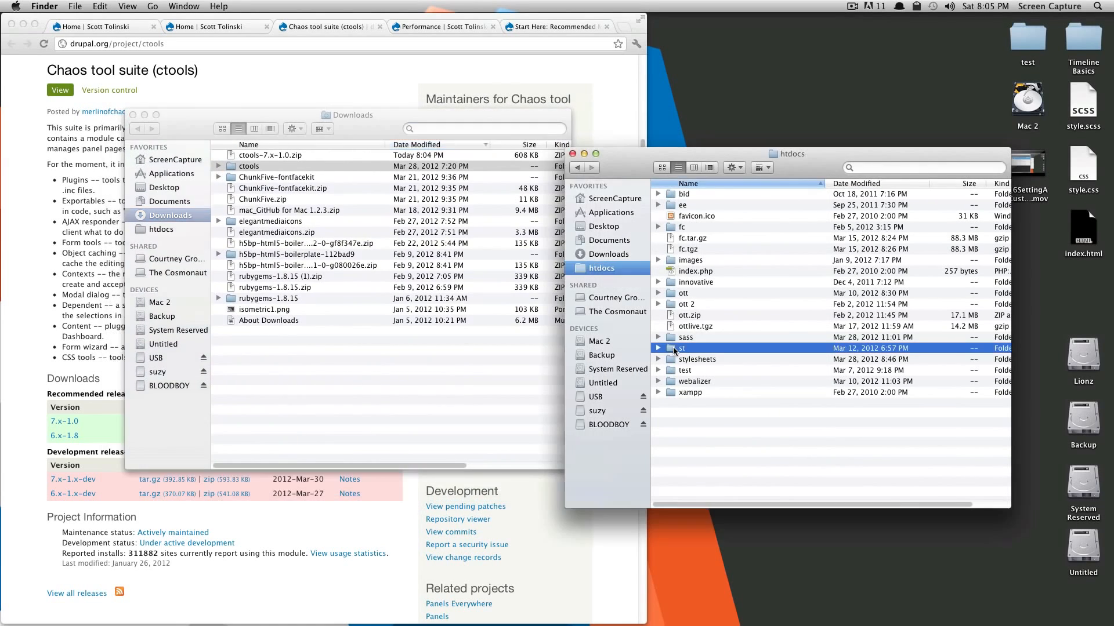
double_click(674, 349)
scroll(675, 357, "down", 2)
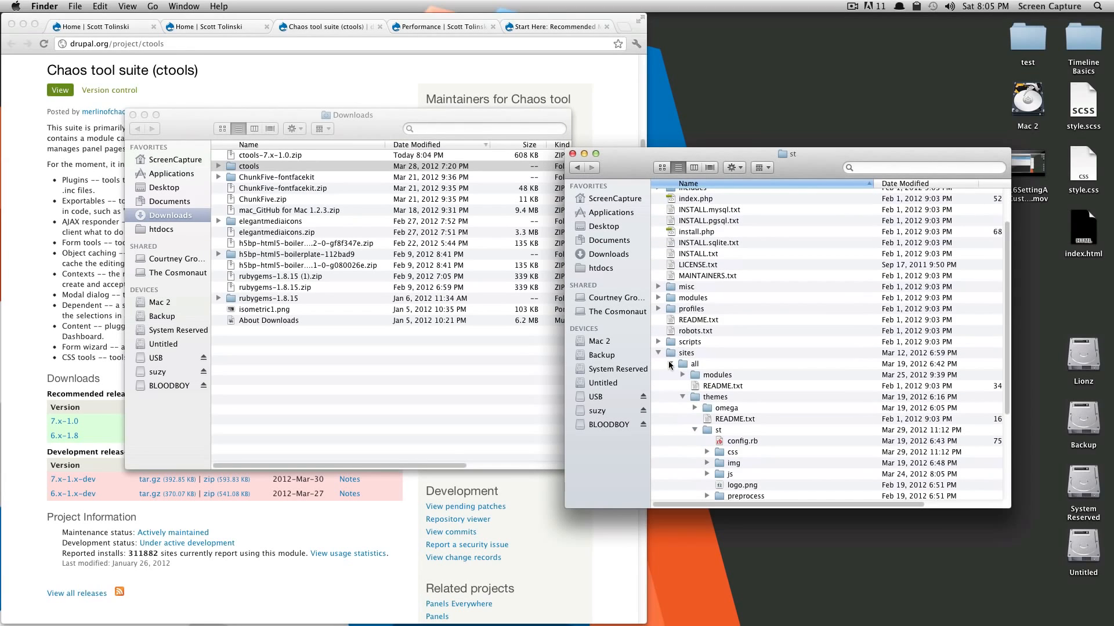
double_click(668, 352)
left_click(665, 194)
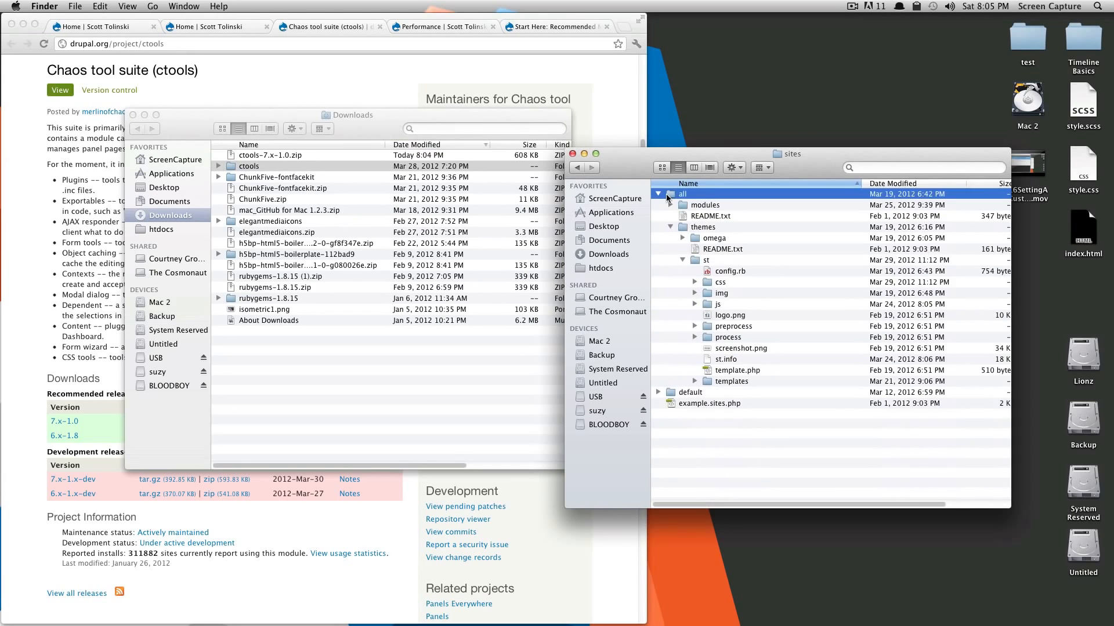
double_click(666, 194)
double_click(671, 194)
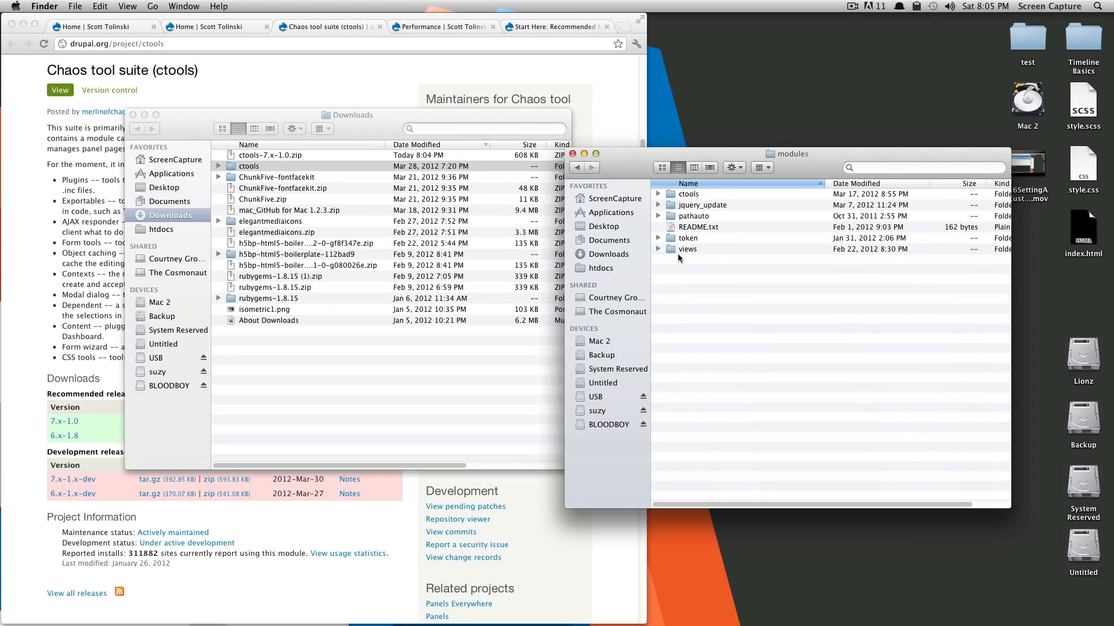
left_click(696, 205)
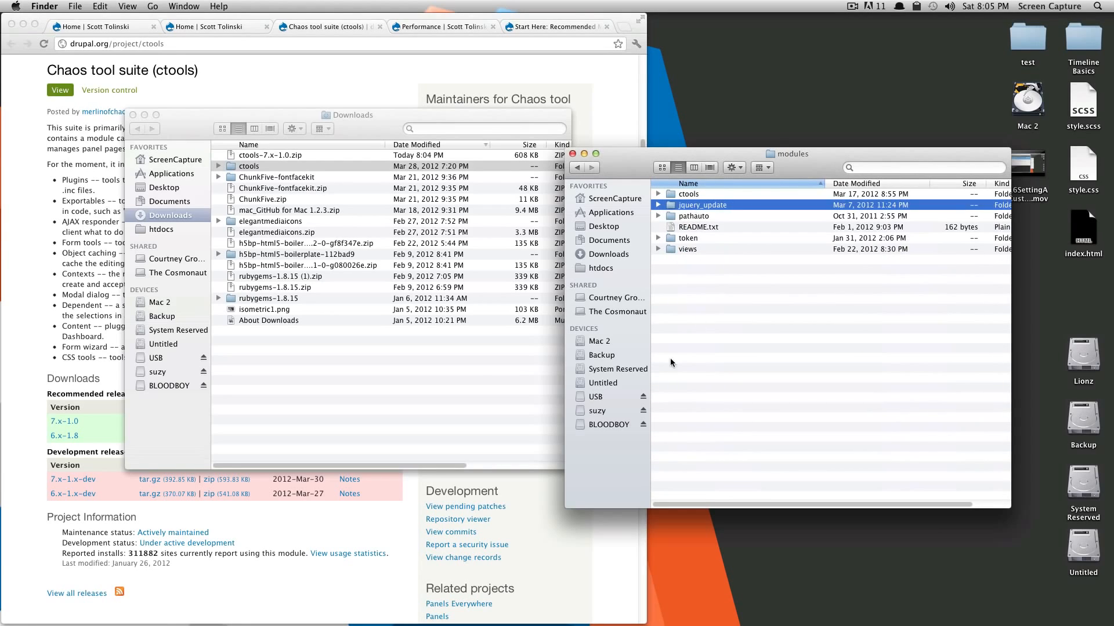
Step: Replace the ctools folder in modules with the one from Downloads, authorizing the change with the account password
left_click(351, 397)
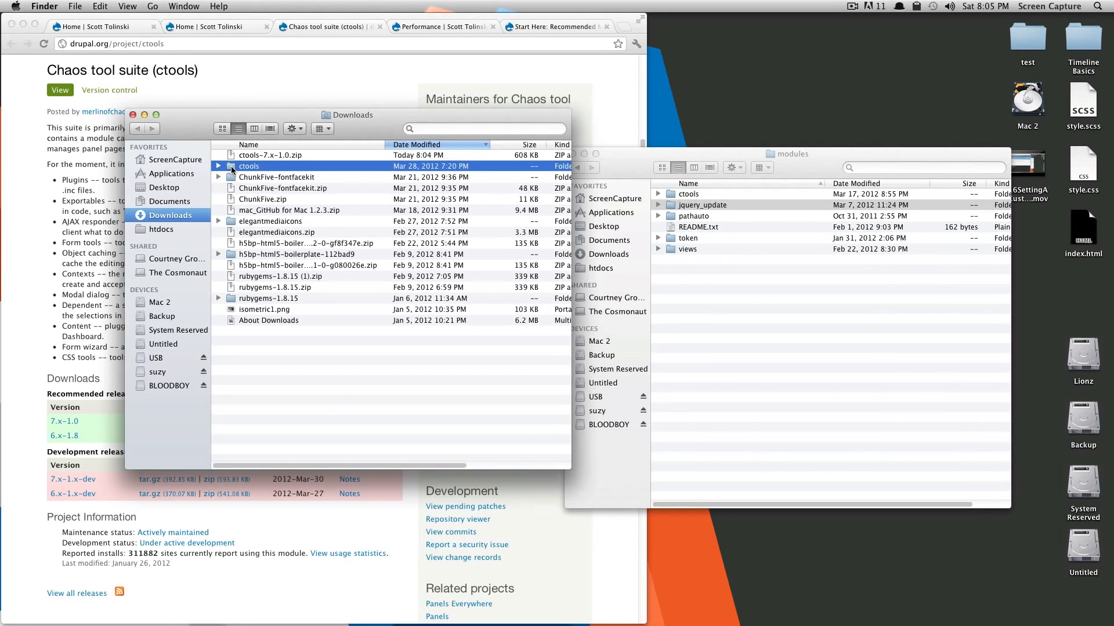
left_click_drag(231, 165, 851, 385)
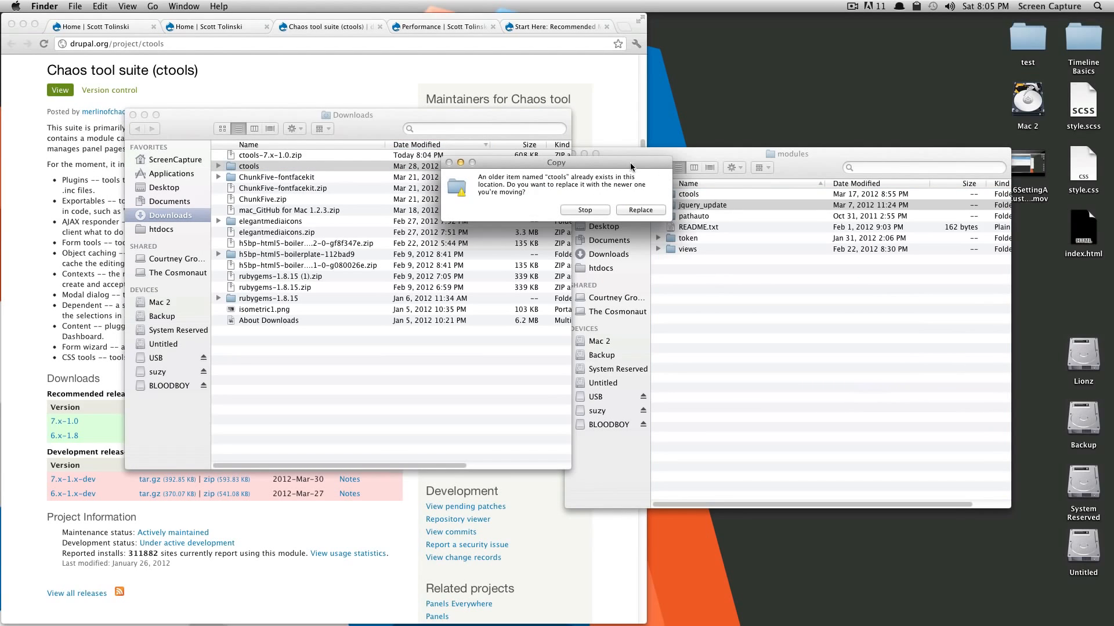
left_click_drag(774, 168, 802, 160)
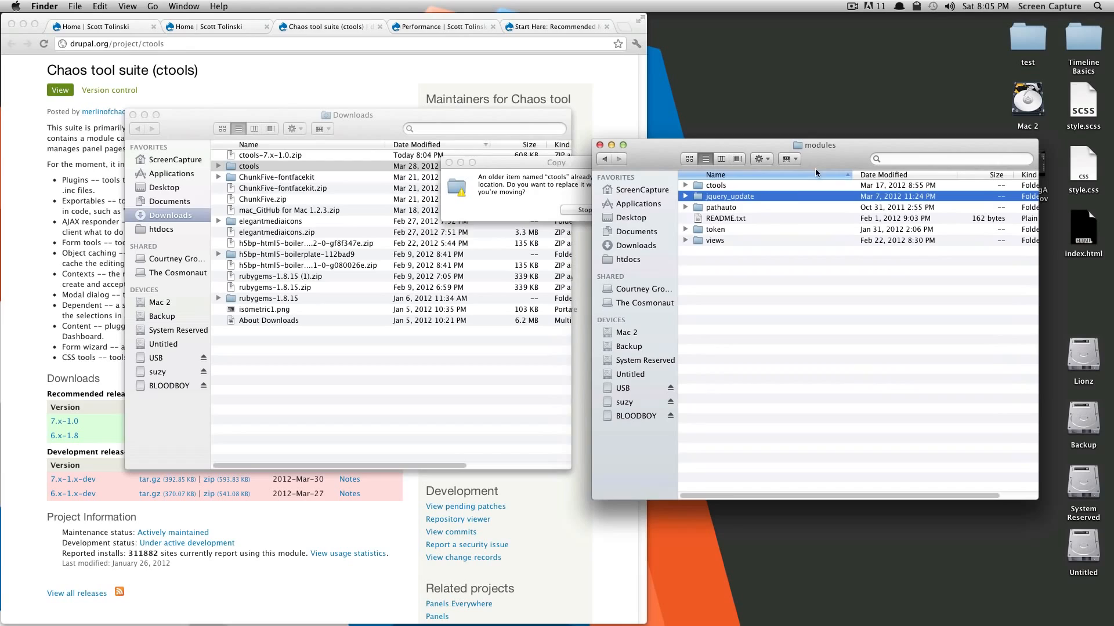
left_click(563, 197)
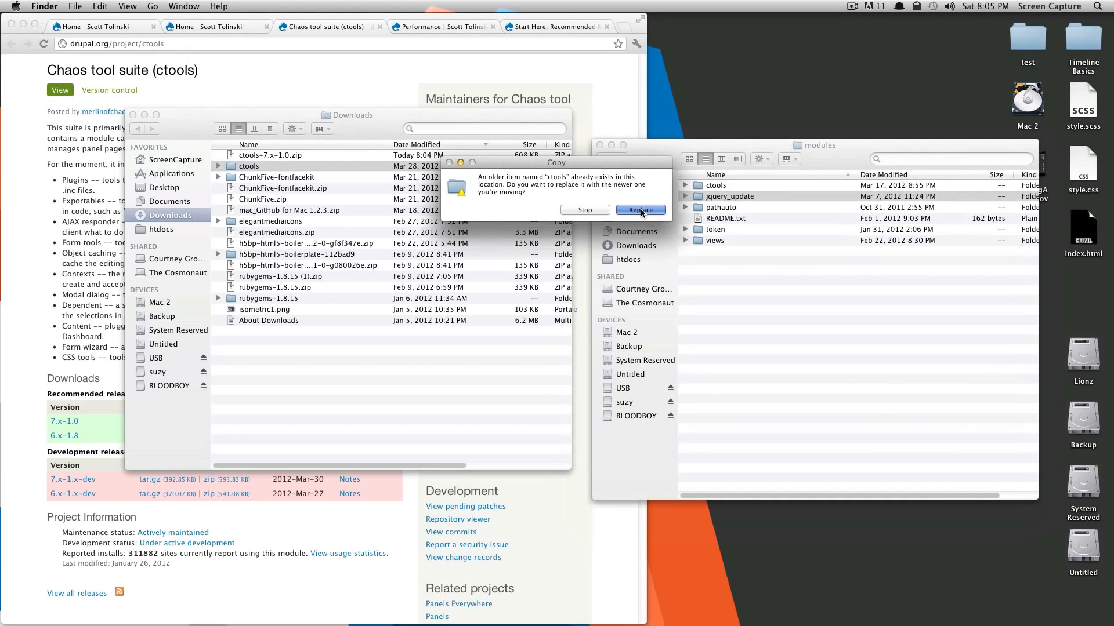
left_click(640, 210)
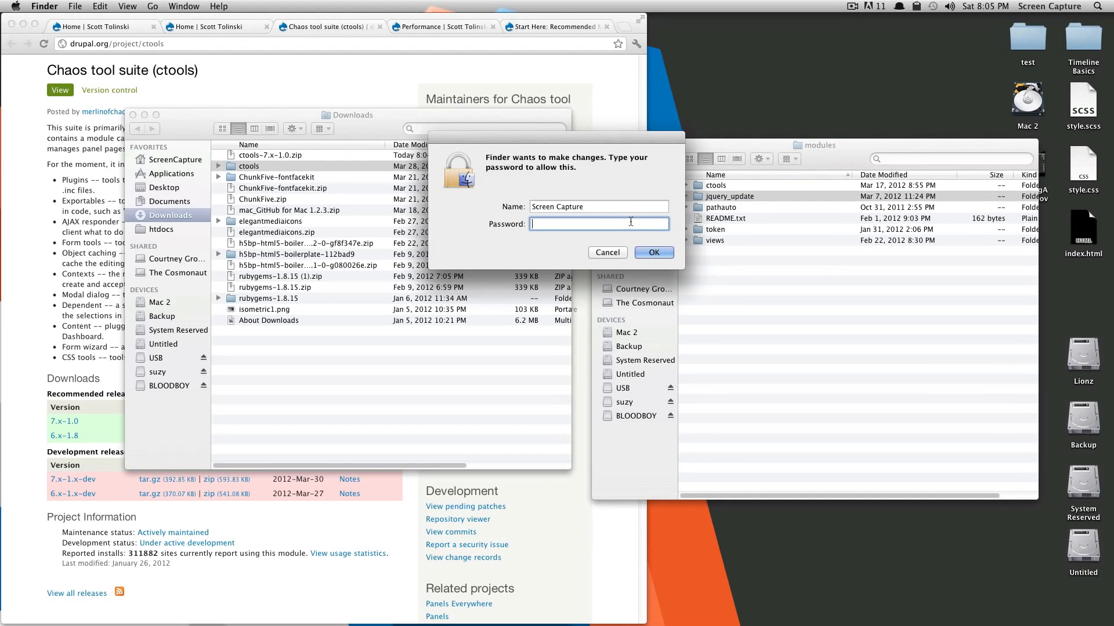
type("•")
key("Return")
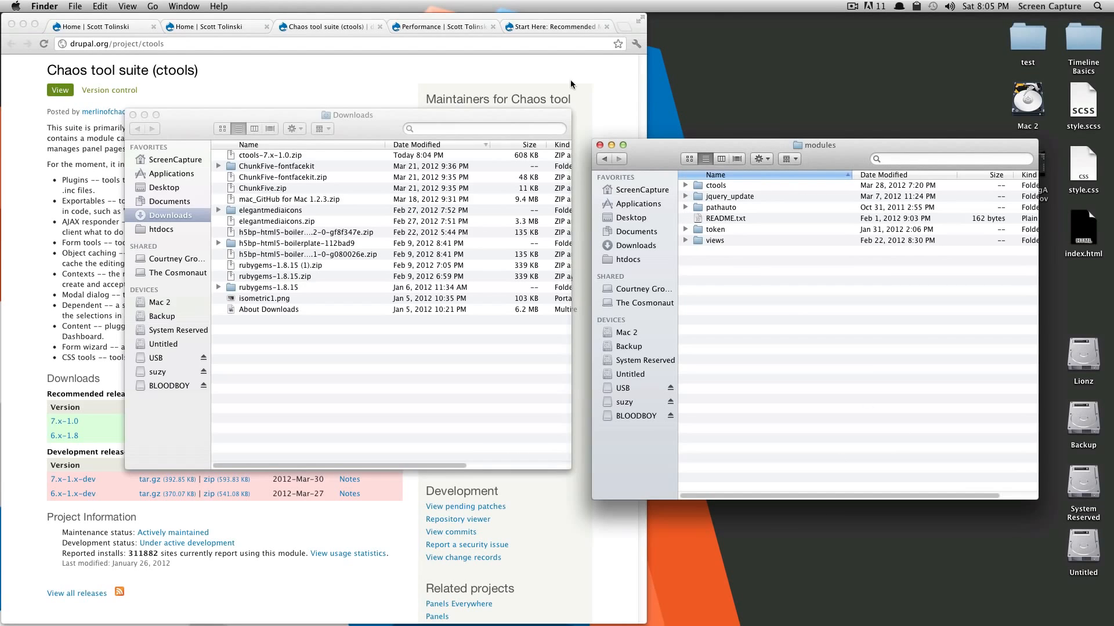
Step: Back in Chrome, run the Drupal database update script at localhost/st/update.php through its update review, and close that page
left_click(348, 71)
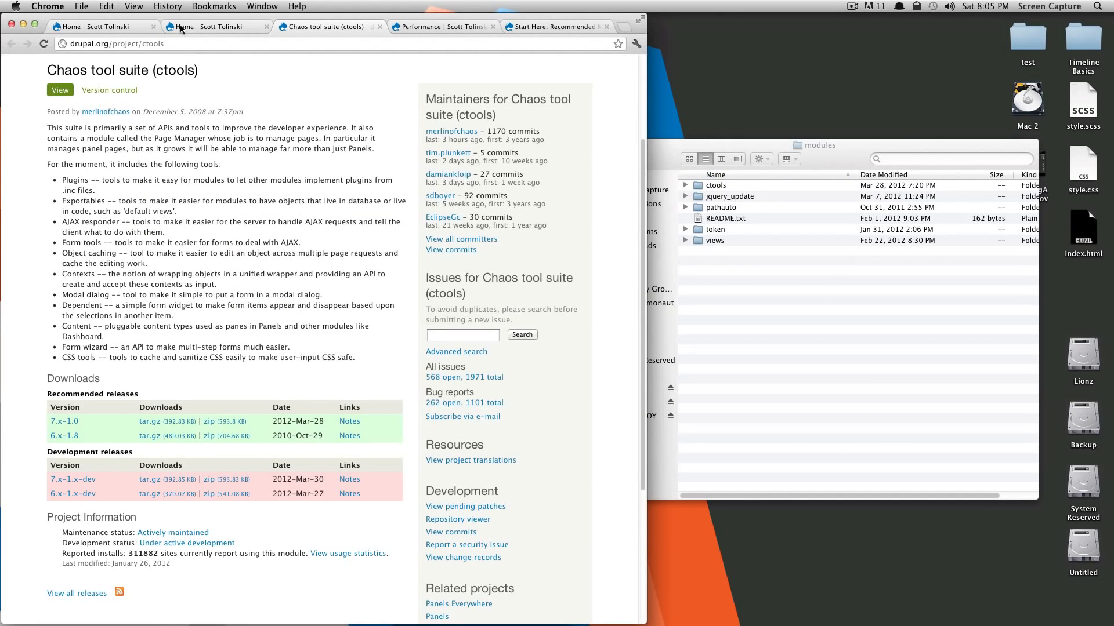
left_click(127, 29)
double_click(123, 44)
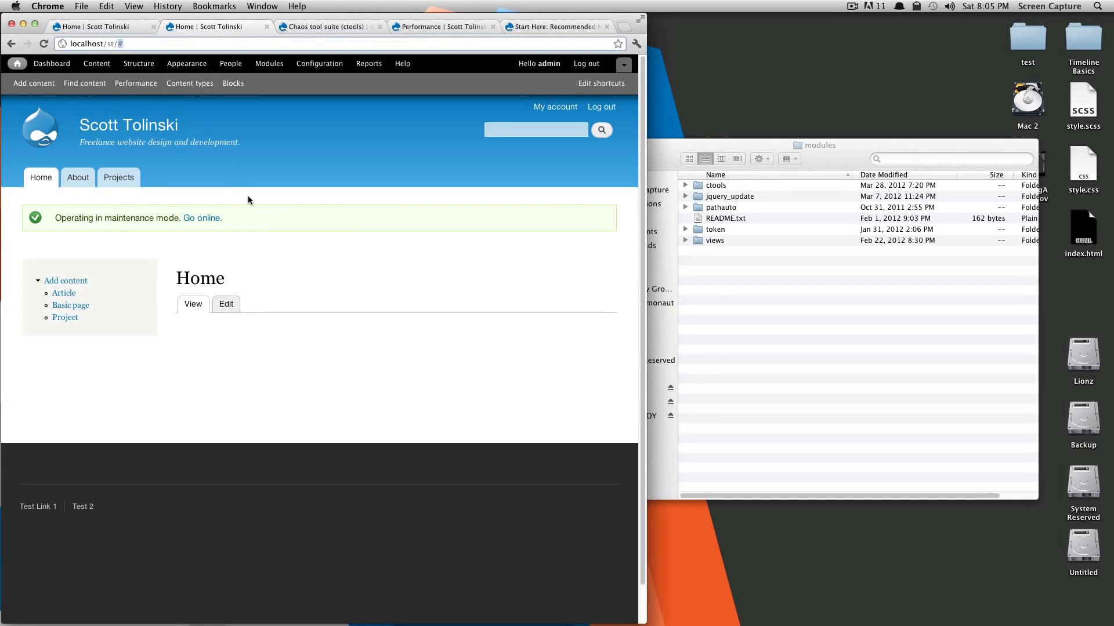
key("BackSpace")
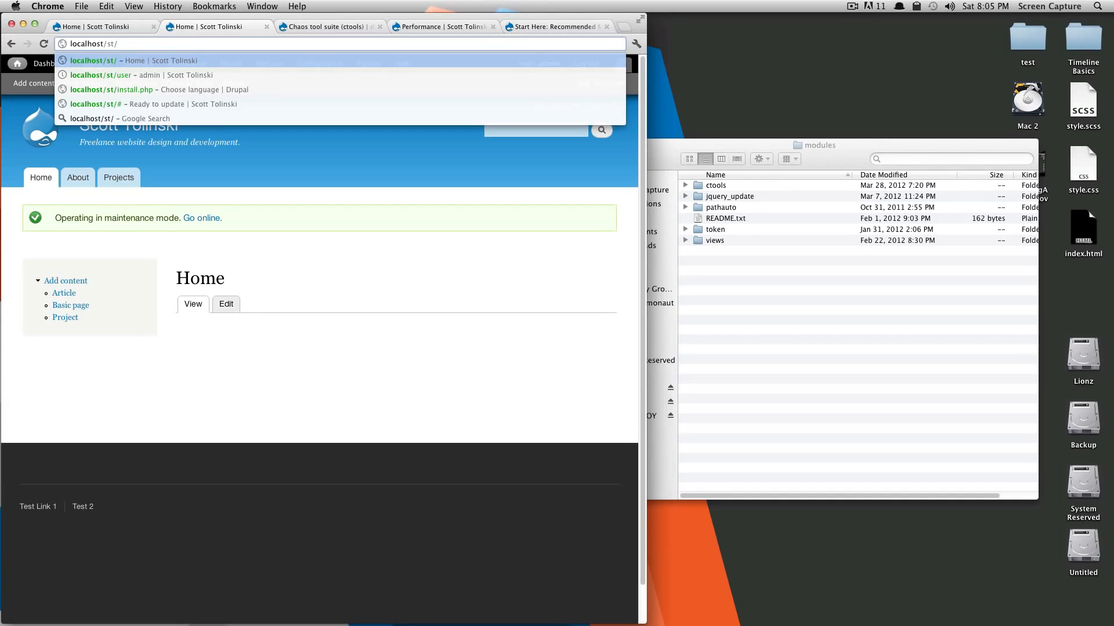
type("update")
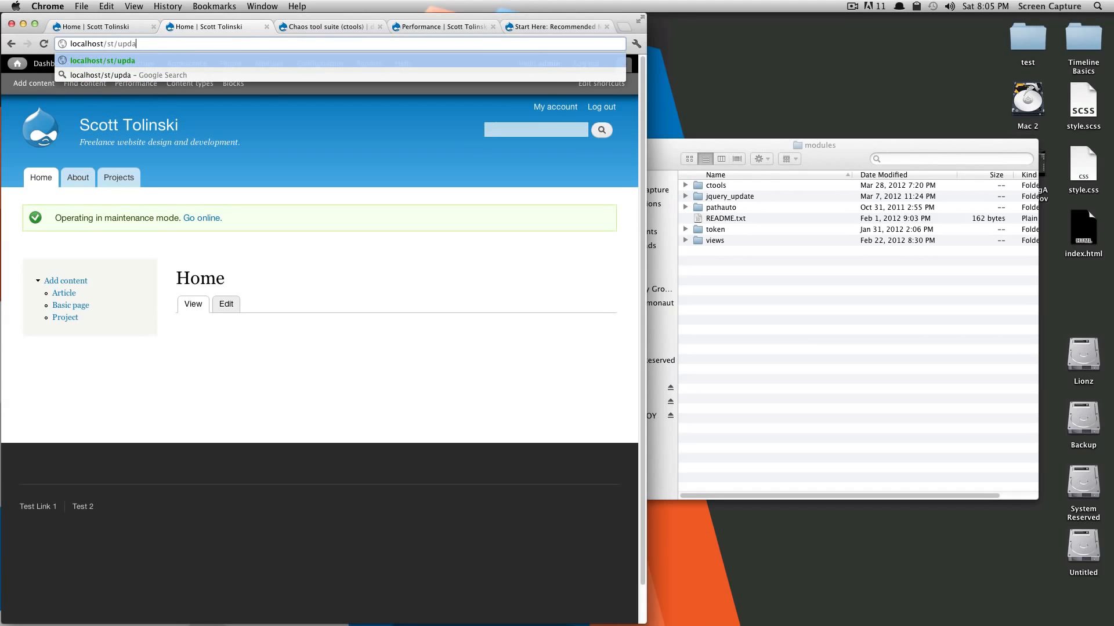
type(".php")
key("Return")
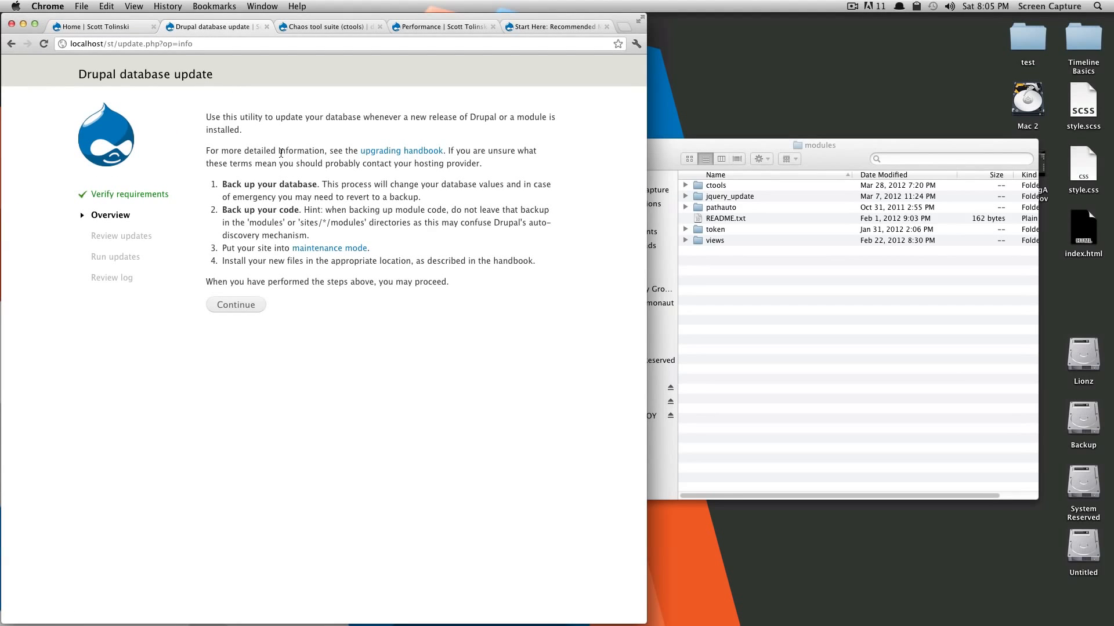
left_click(240, 306)
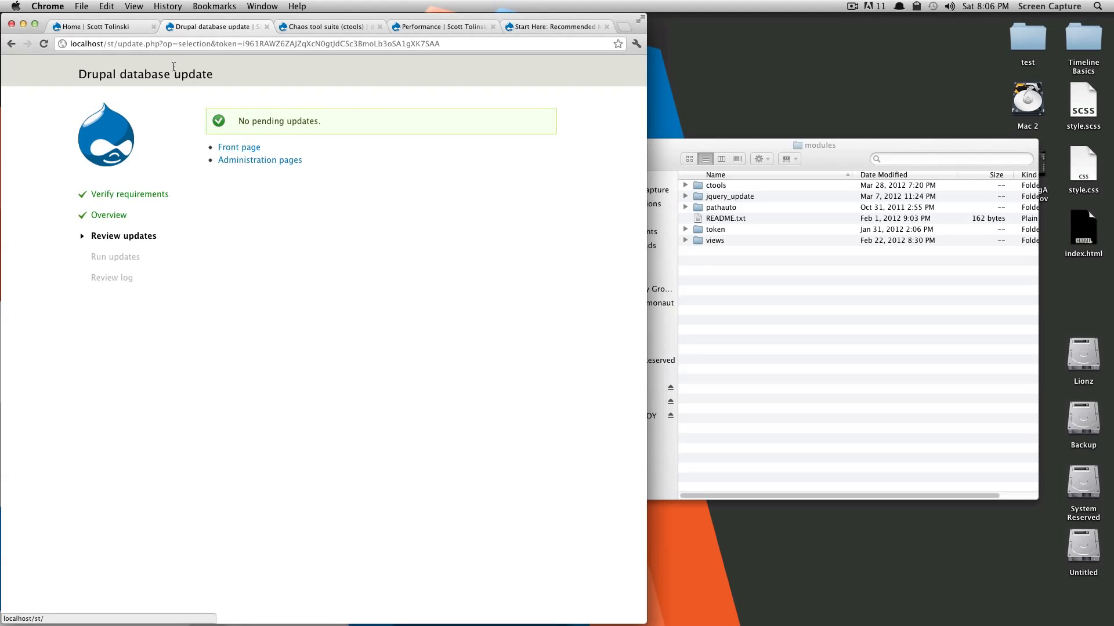
key("super+w")
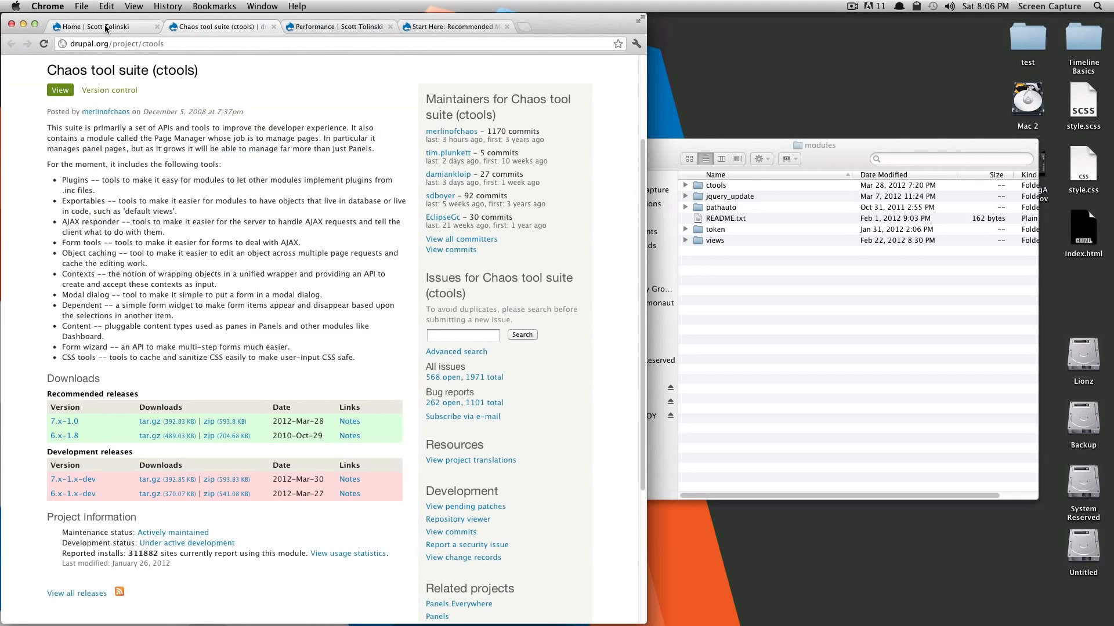
Step: Take the site out of maintenance mode, save the configuration and close the overlay
left_click(105, 27)
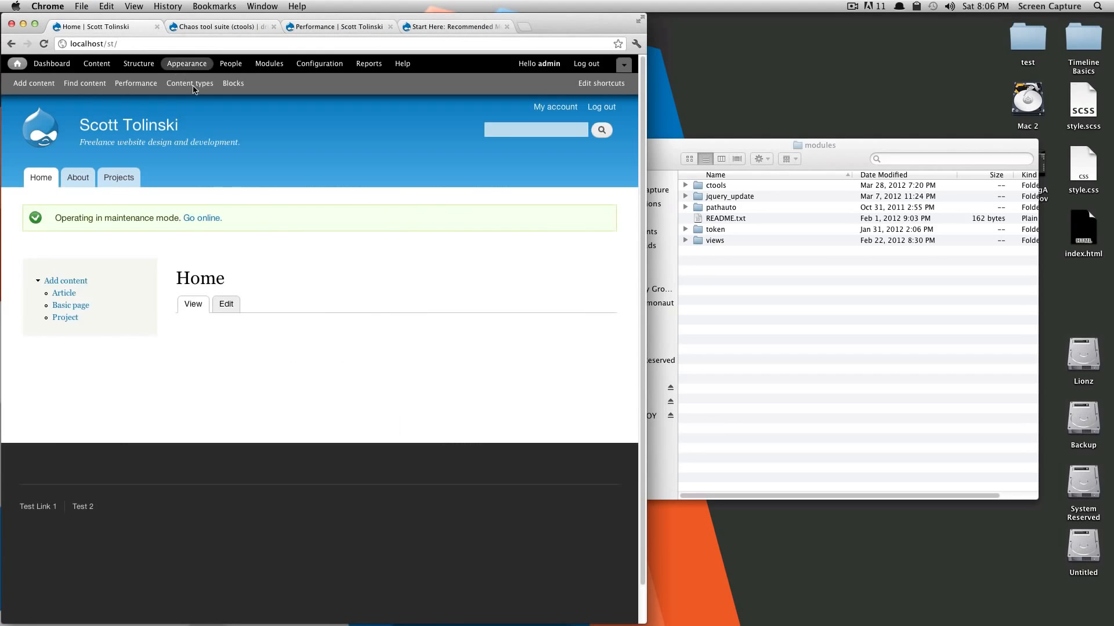
left_click(204, 219)
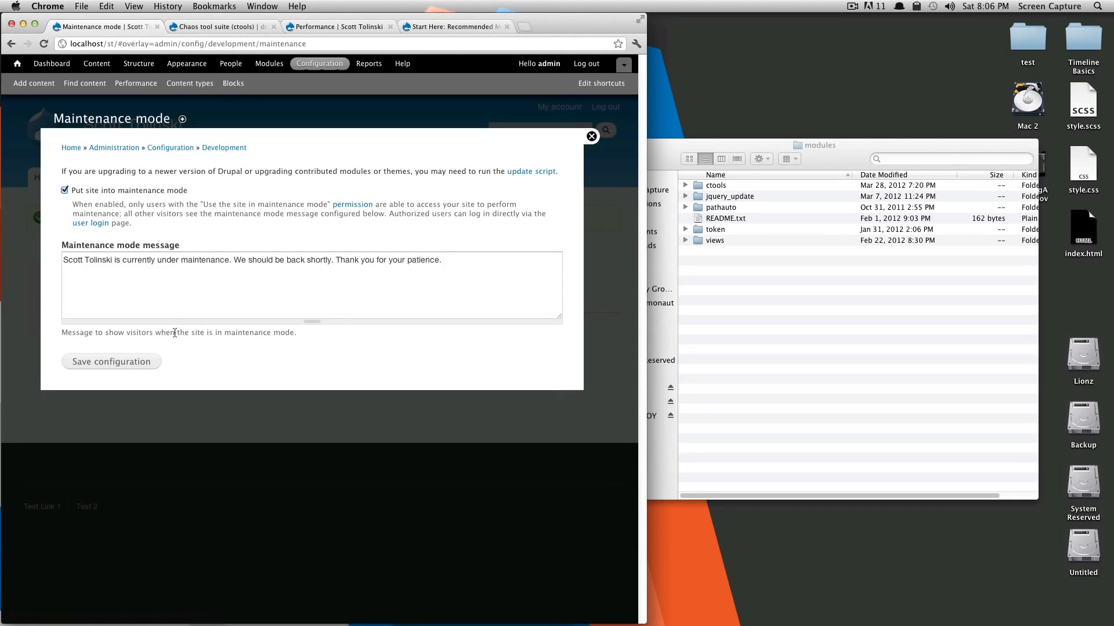
left_click(65, 190)
left_click(106, 361)
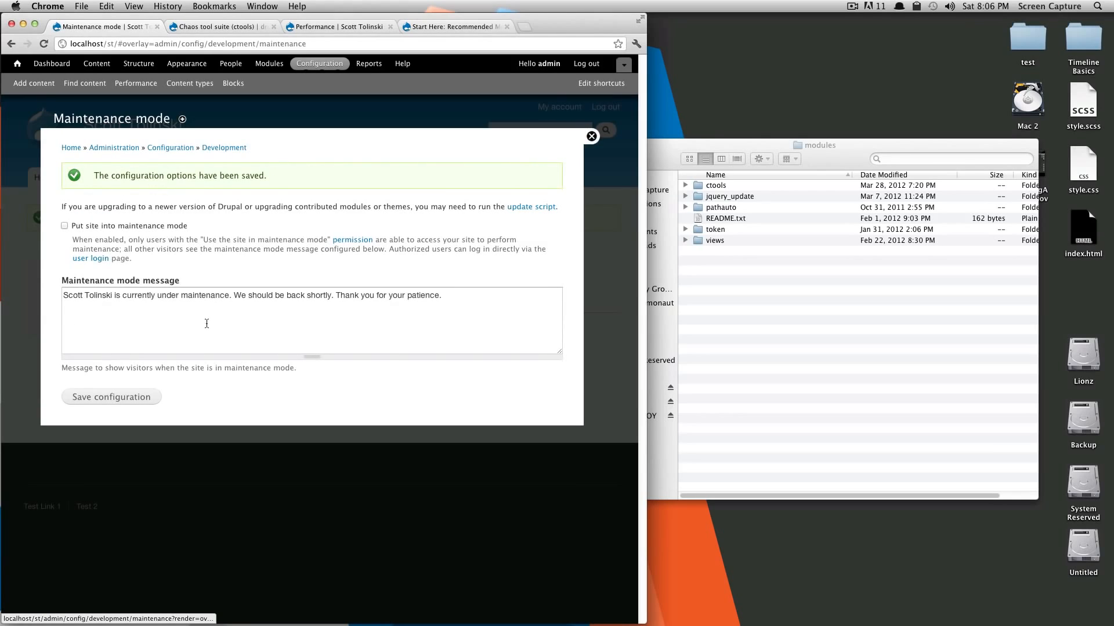
left_click(590, 138)
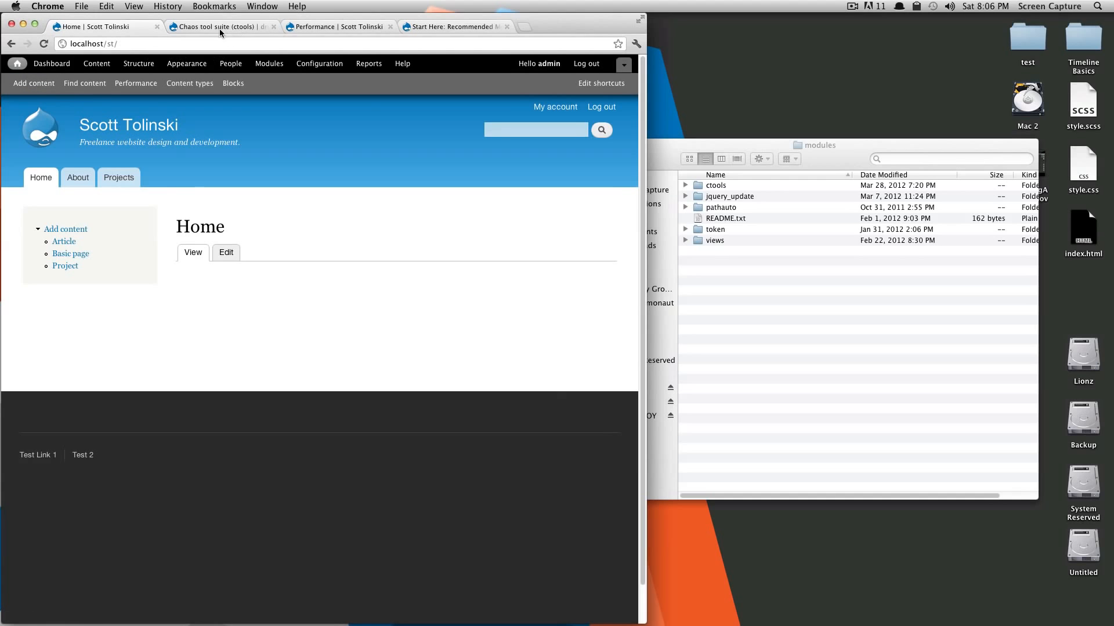
Step: Open the Modules page and look through the list of core modules
left_click(258, 68)
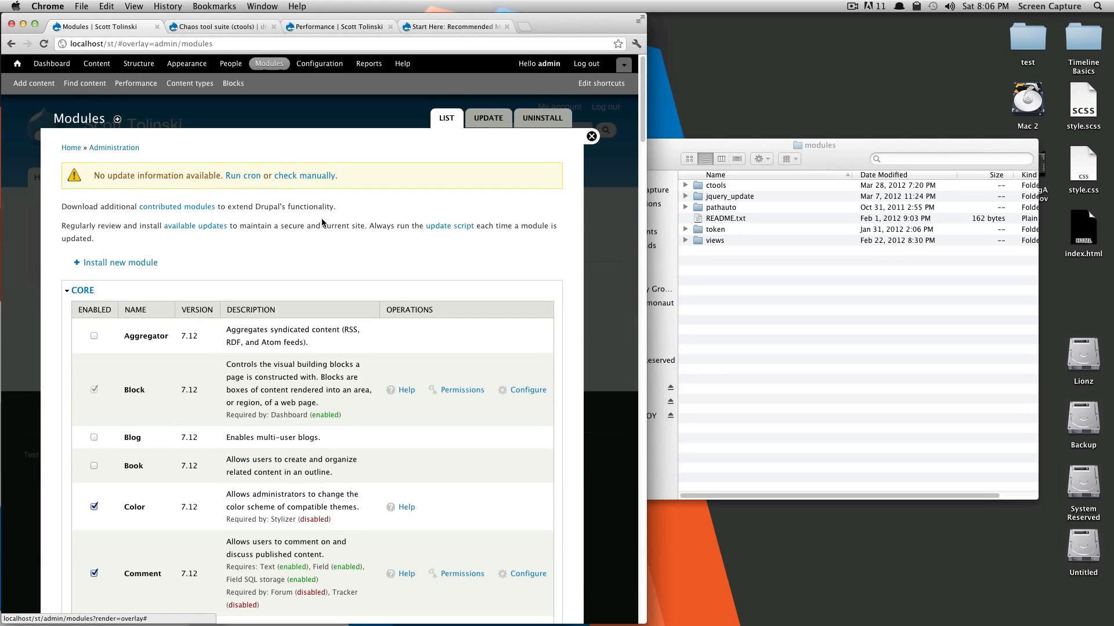
scroll(323, 263, "down", 10)
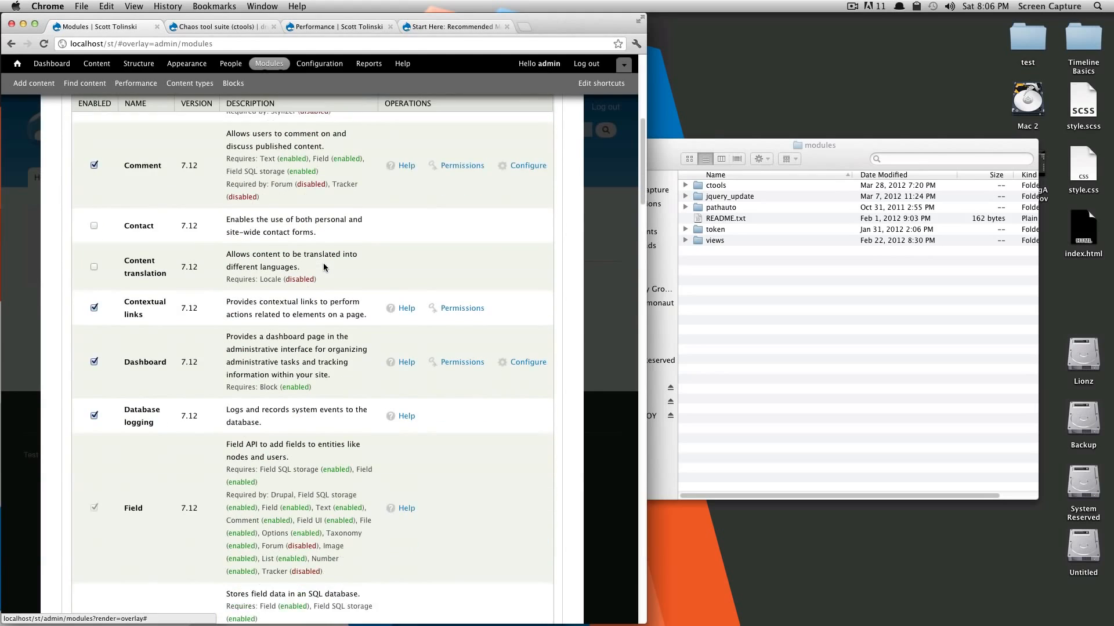
scroll(322, 263, "down", 20)
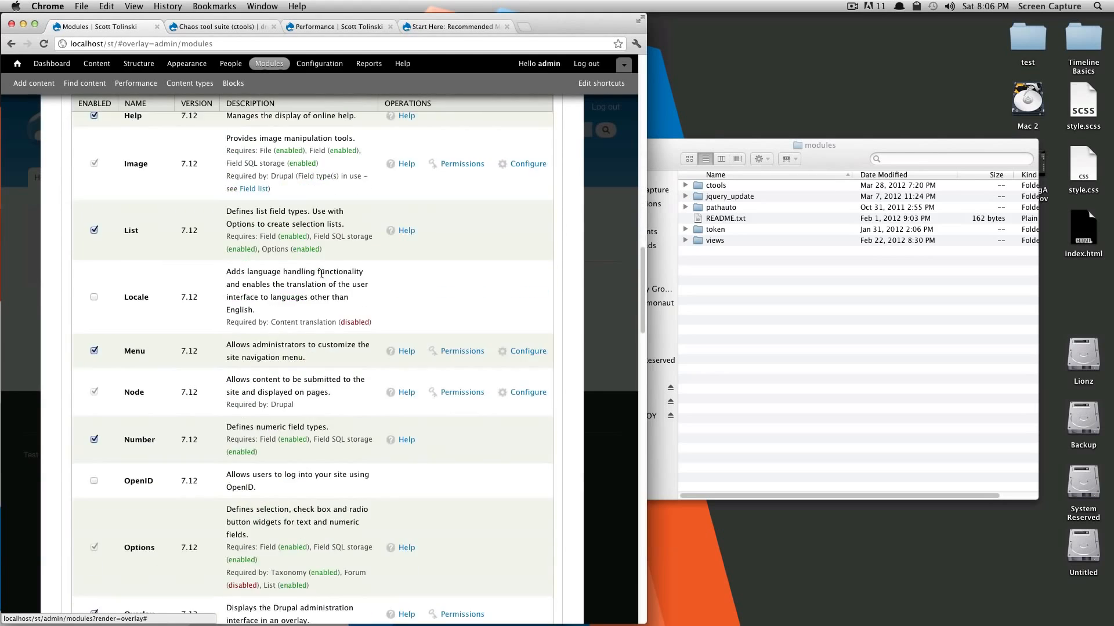
scroll(321, 273, "up", 20)
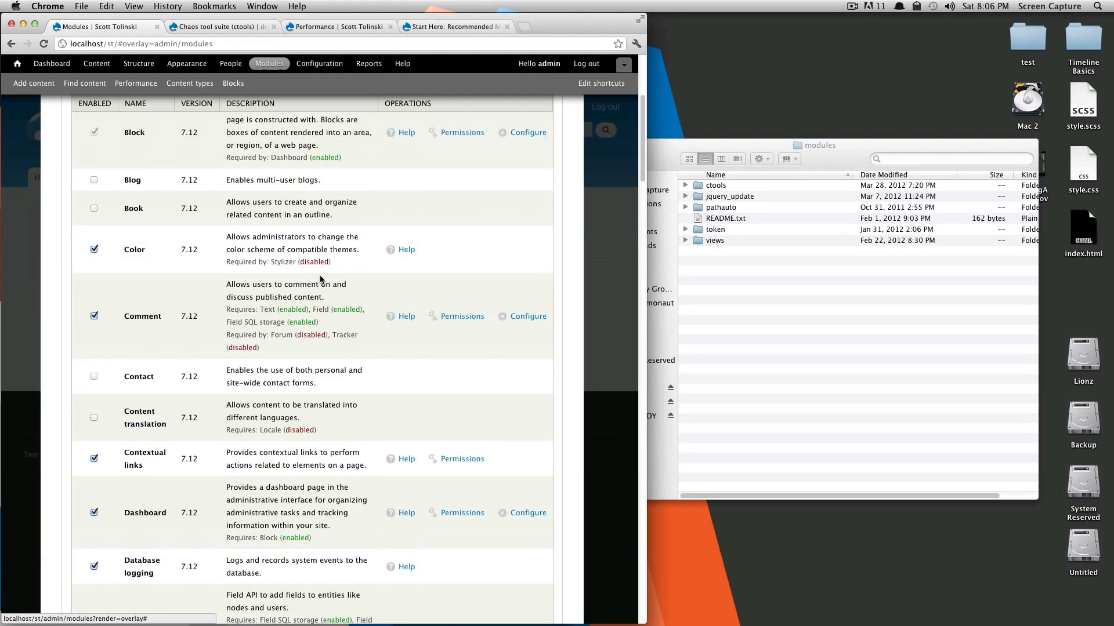